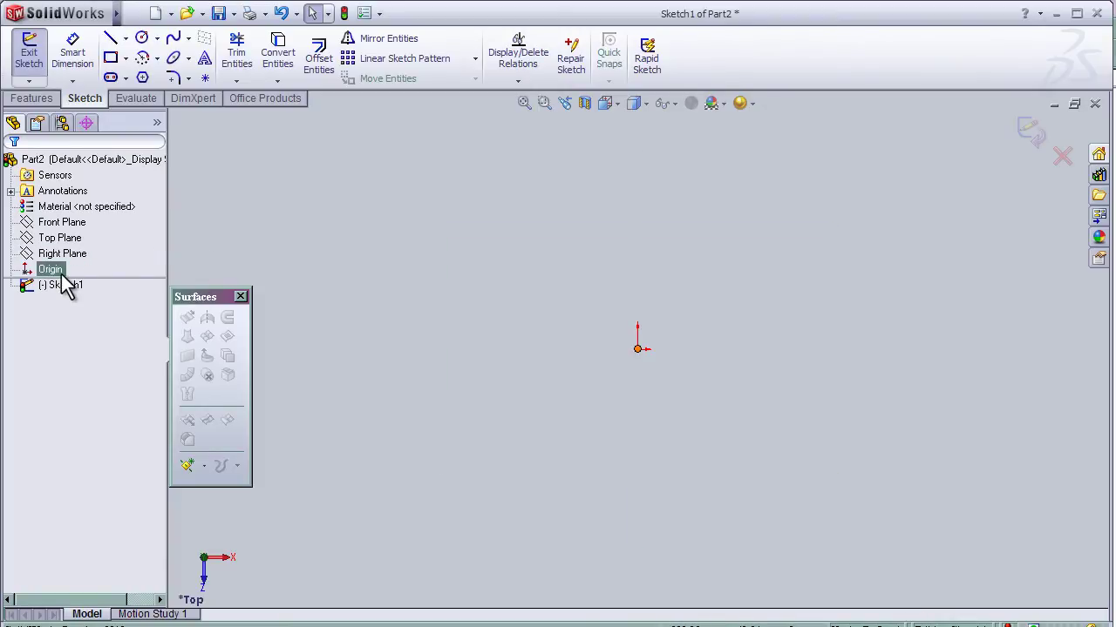
Exit and discard the empty Sketch1, leaving only the default planes and origin
click(68, 237)
click(69, 214)
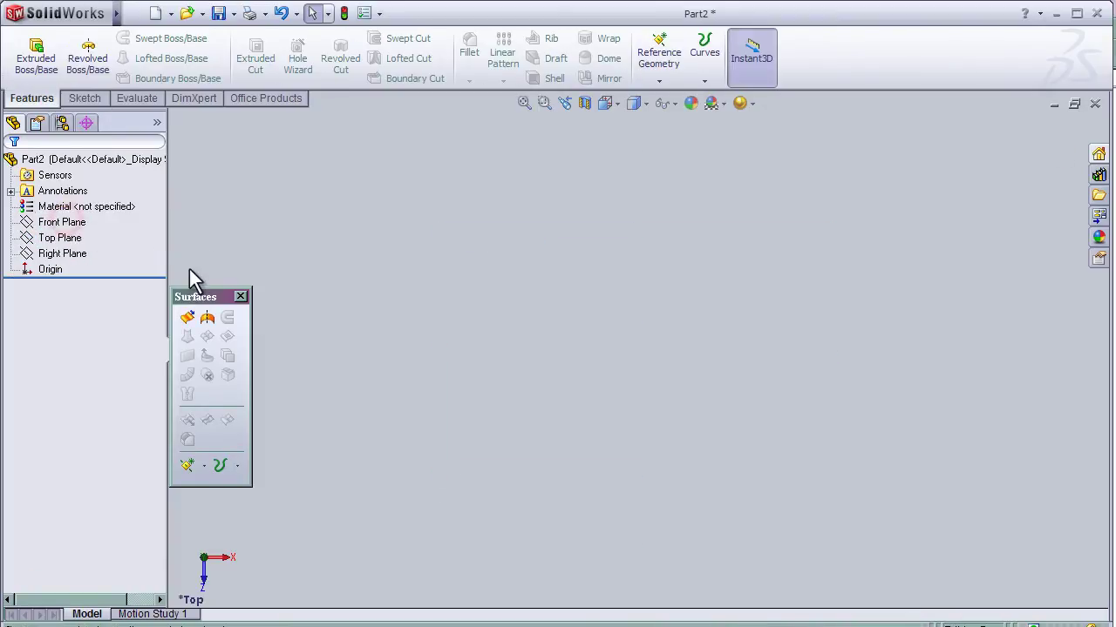
Start Sketch2 on the Top Plane and draw a corner rectangle left of the origin
click(71, 238)
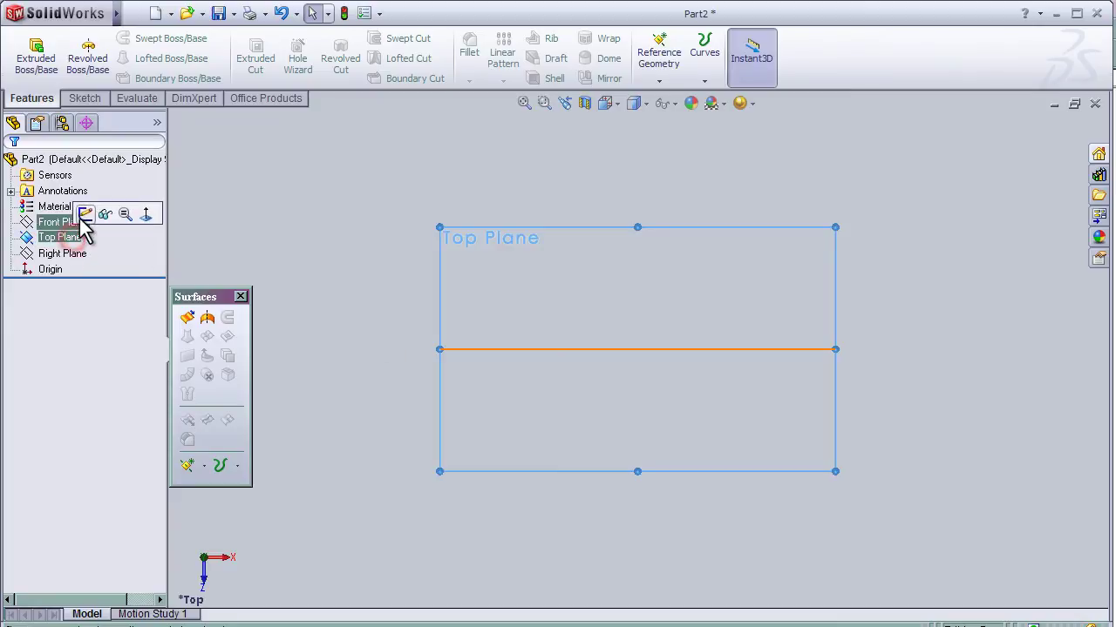
click(81, 215)
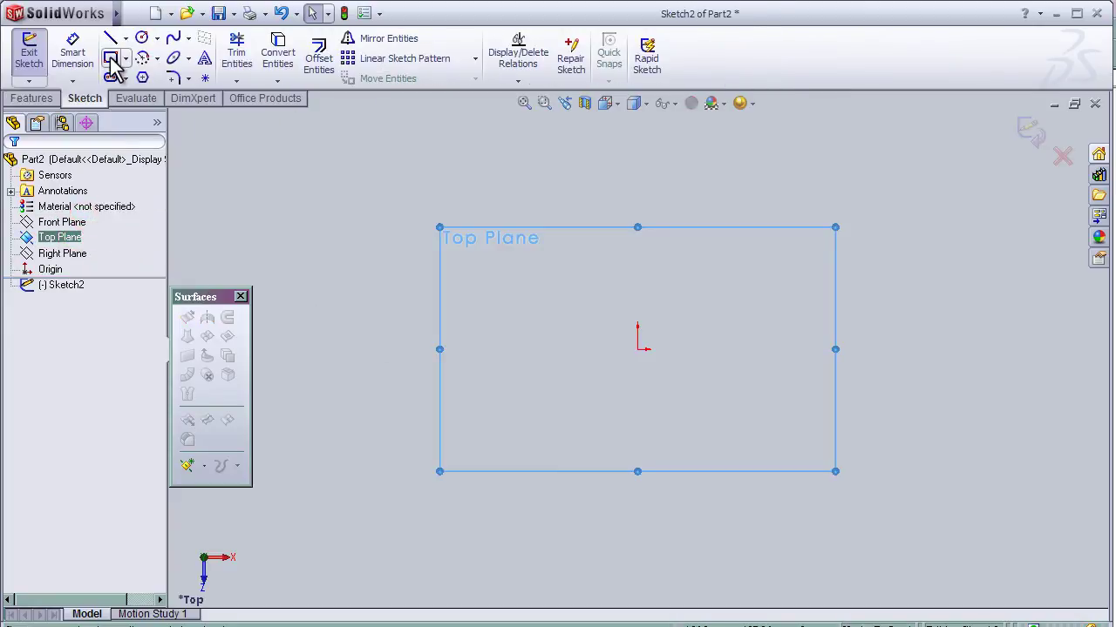
click(517, 349)
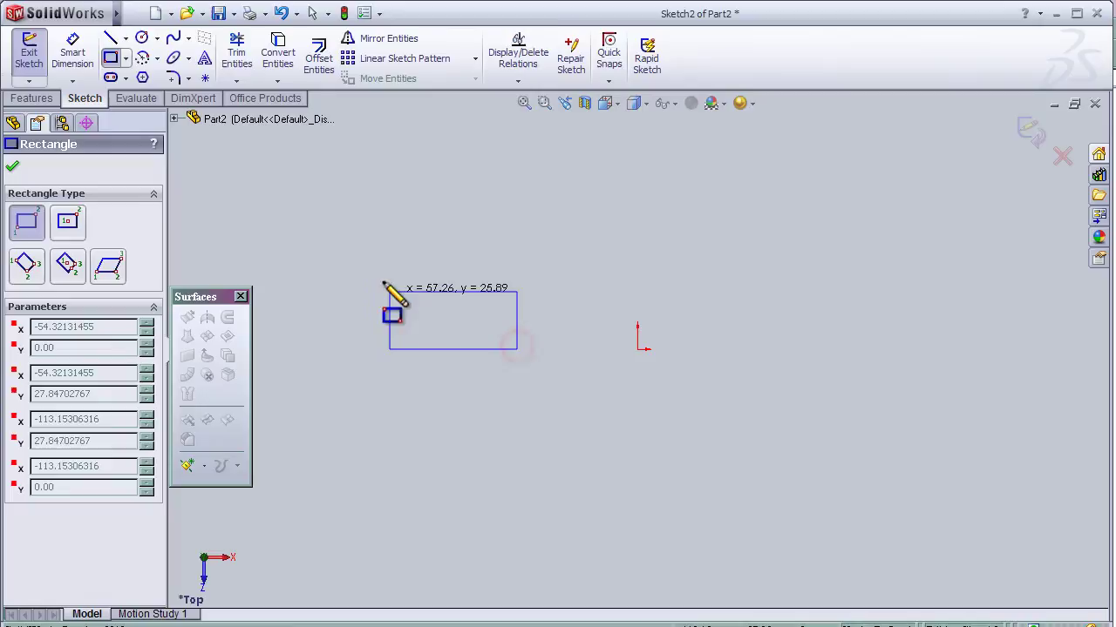
click(362, 235)
Add a center circle near the origin and a 6-sided polygon to its right
click(141, 37)
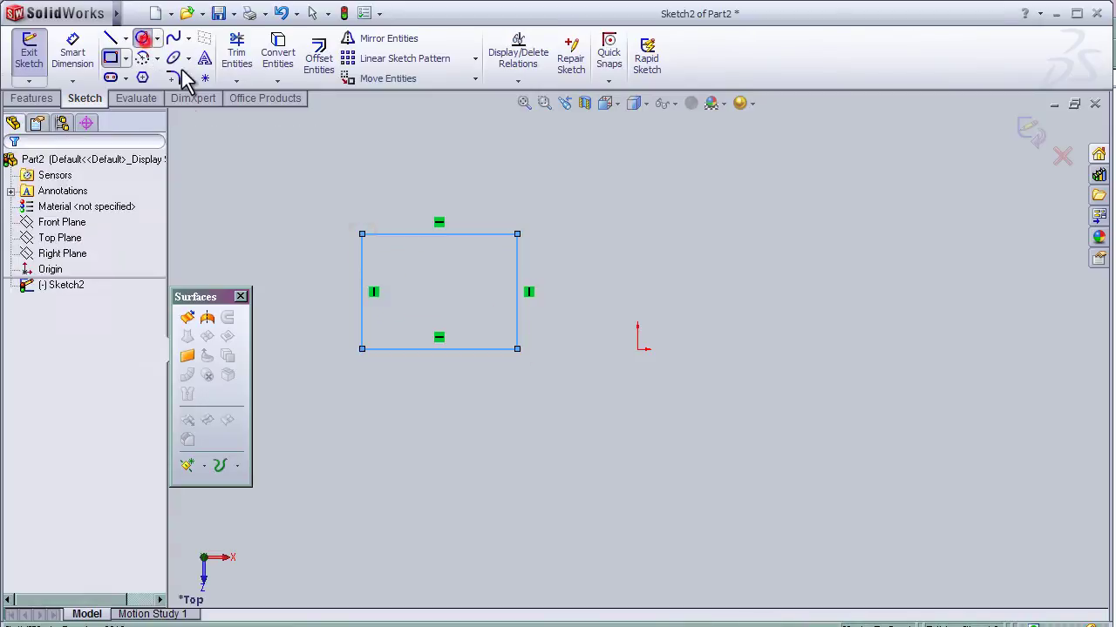
click(672, 318)
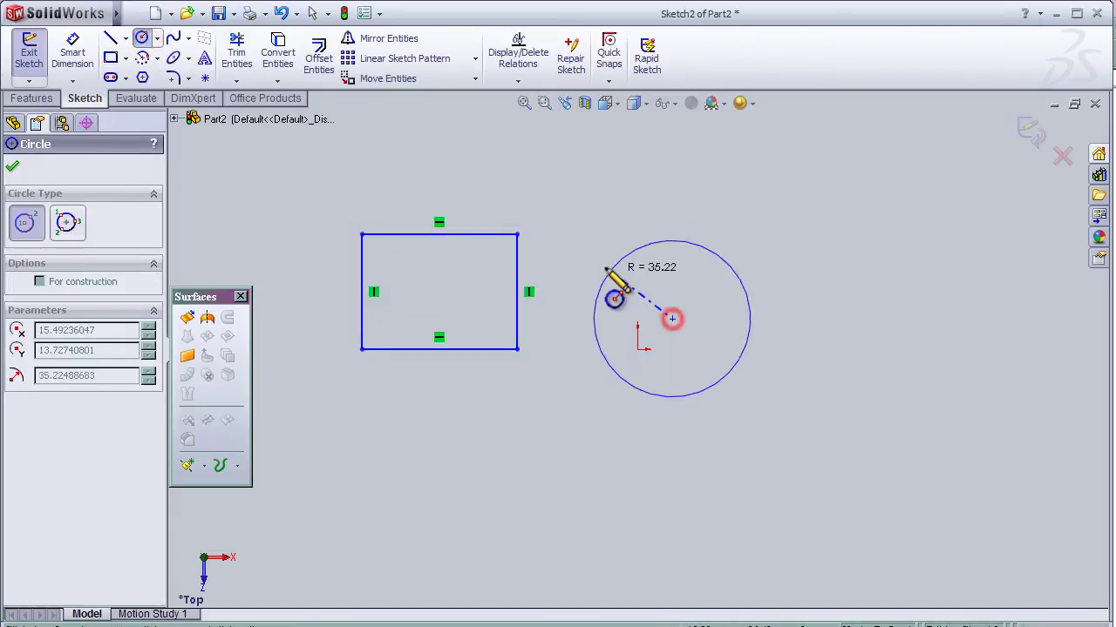
click(601, 277)
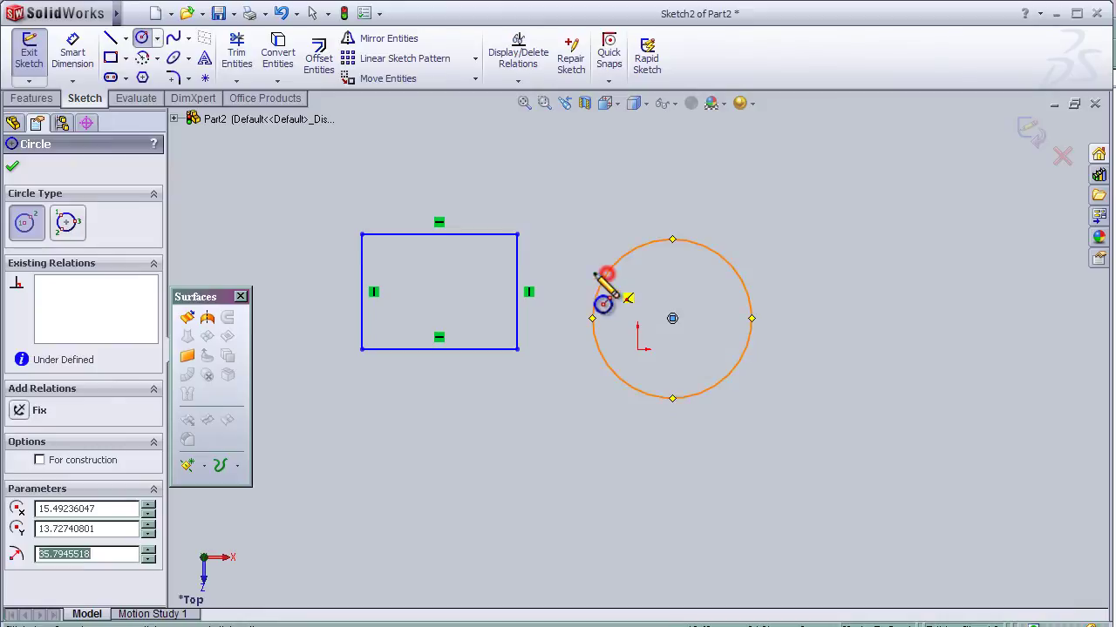
key(Escape)
click(143, 78)
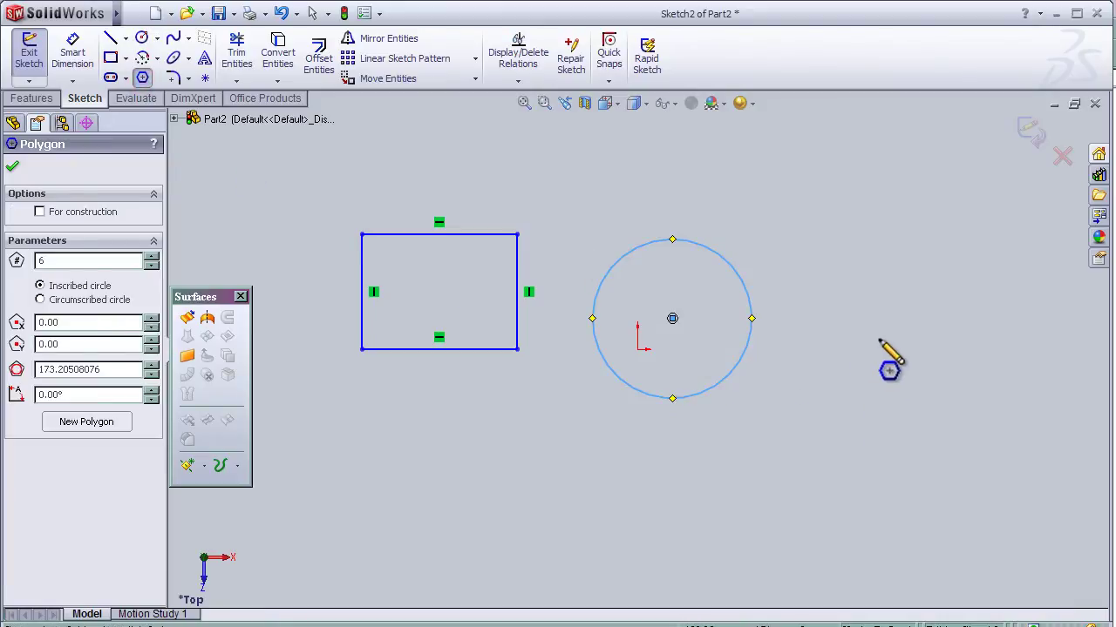
click(885, 343)
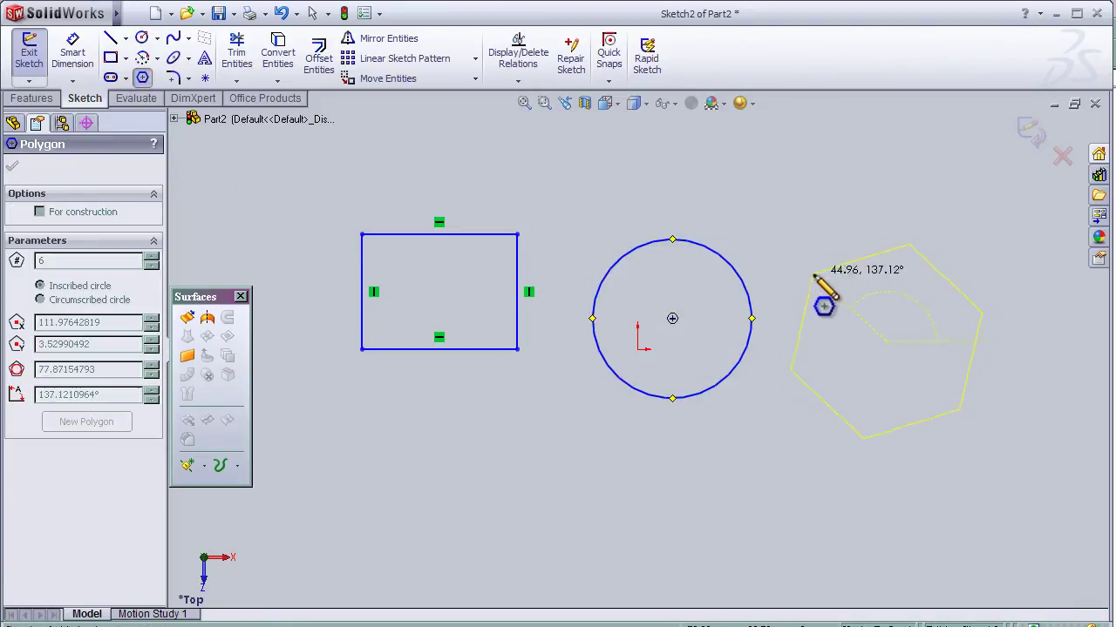
click(813, 275)
Close Sketch2 and extrude its rectangle, circle and hexagon as surfaces 64 mm tall
click(1032, 129)
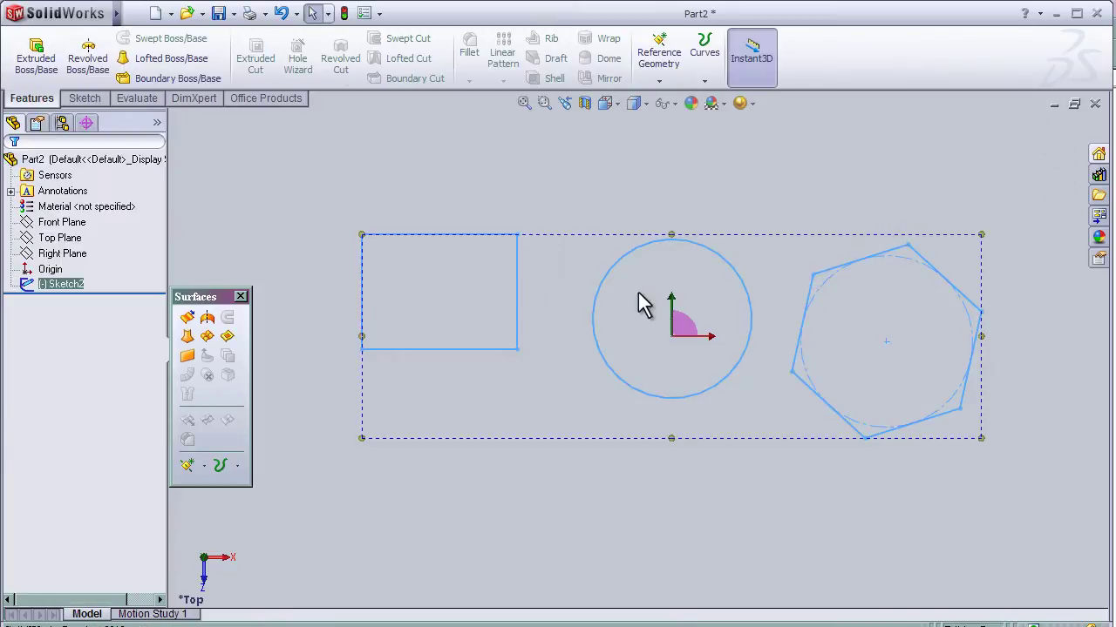
middle_drag(721, 497, 719, 435)
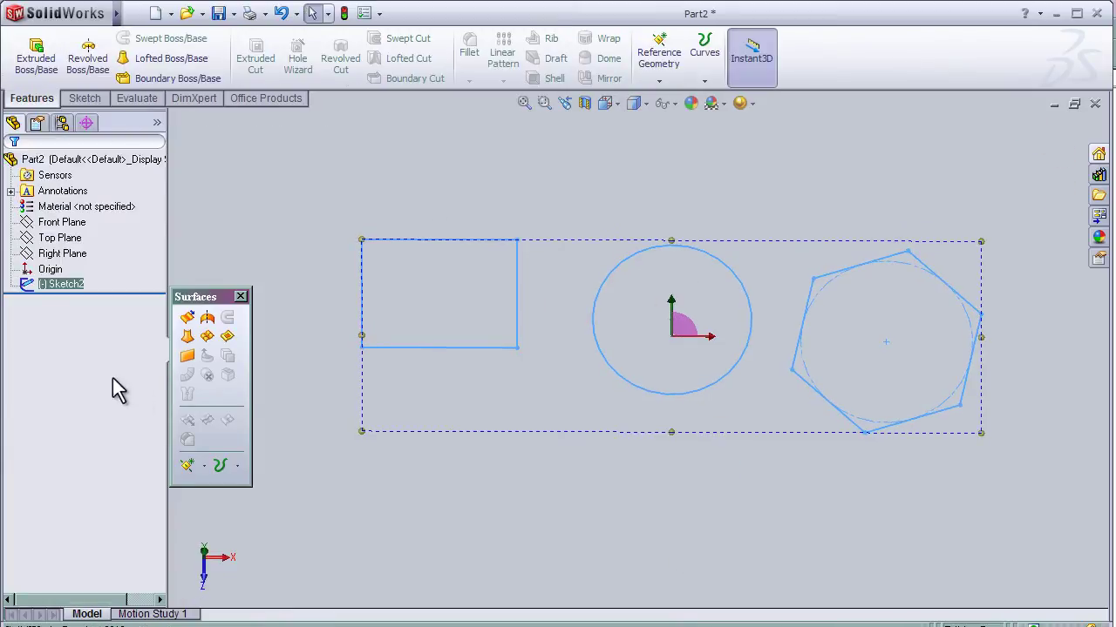
click(186, 319)
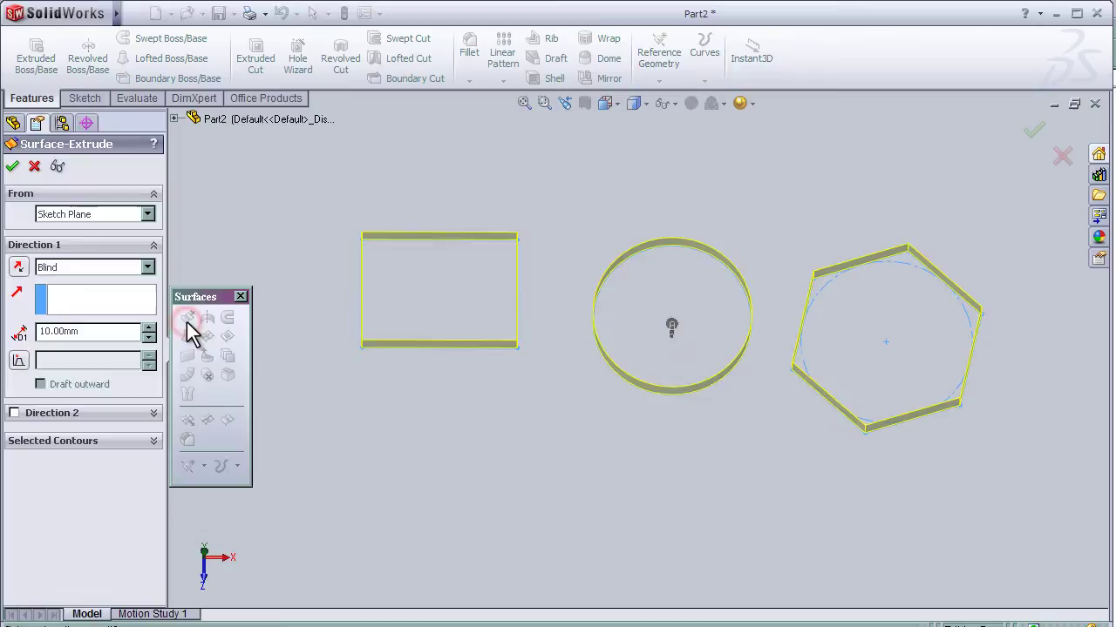
middle_drag(603, 473, 598, 418)
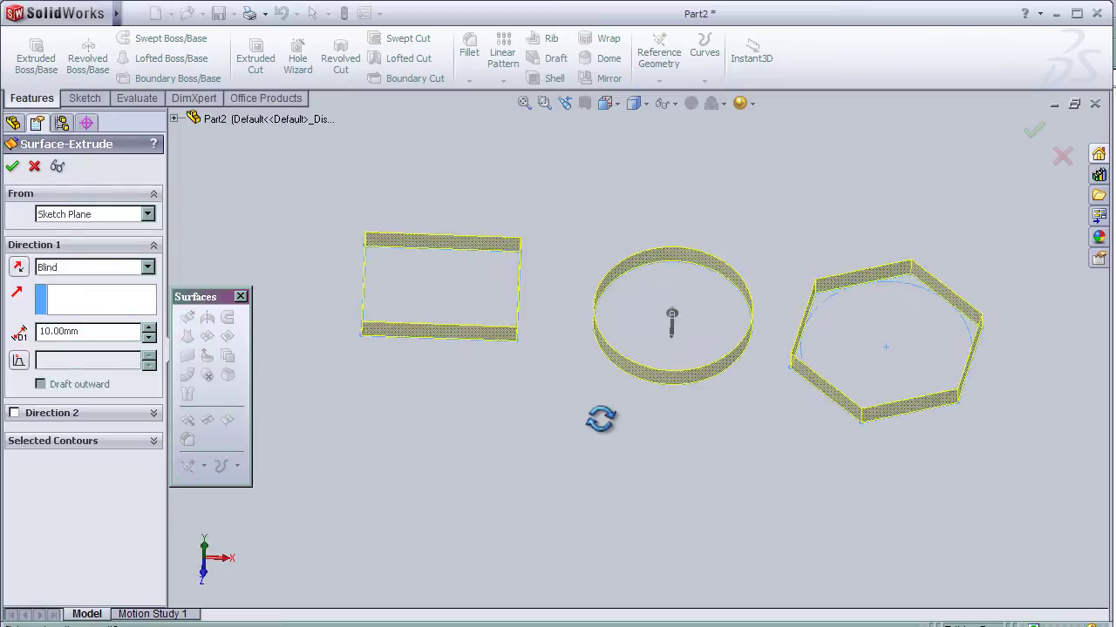
mouse_move(671, 319)
mouse_down()
mouse_move(679, 273)
mouse_move(669, 246)
mouse_up()
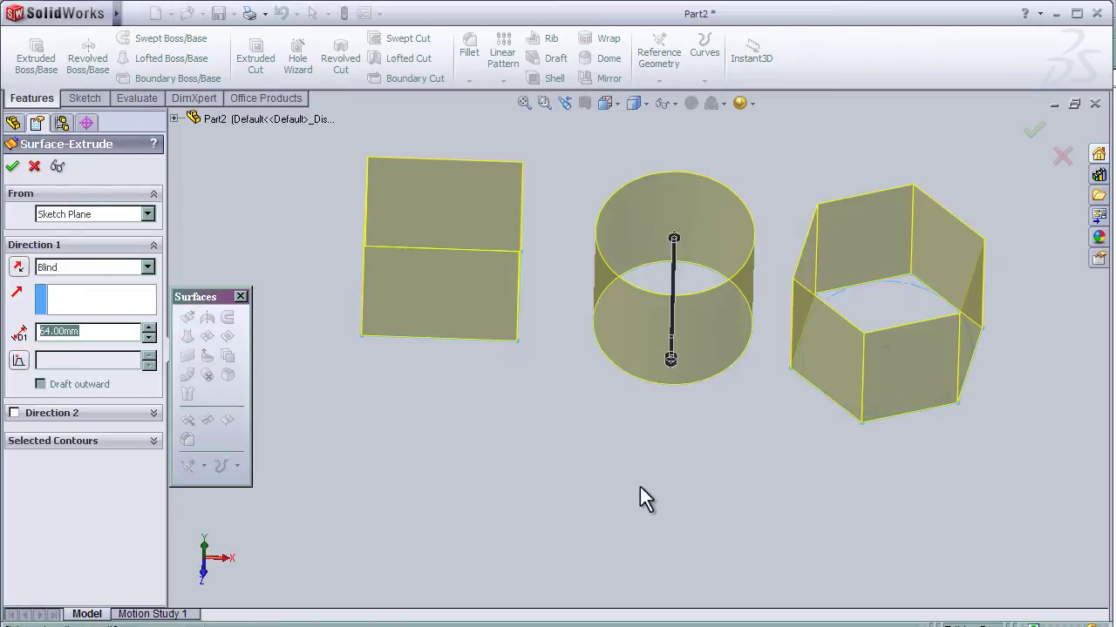
mouse_move(643, 498)
middle_down()
mouse_move(637, 463)
mouse_move(652, 450)
mouse_move(641, 473)
middle_up()
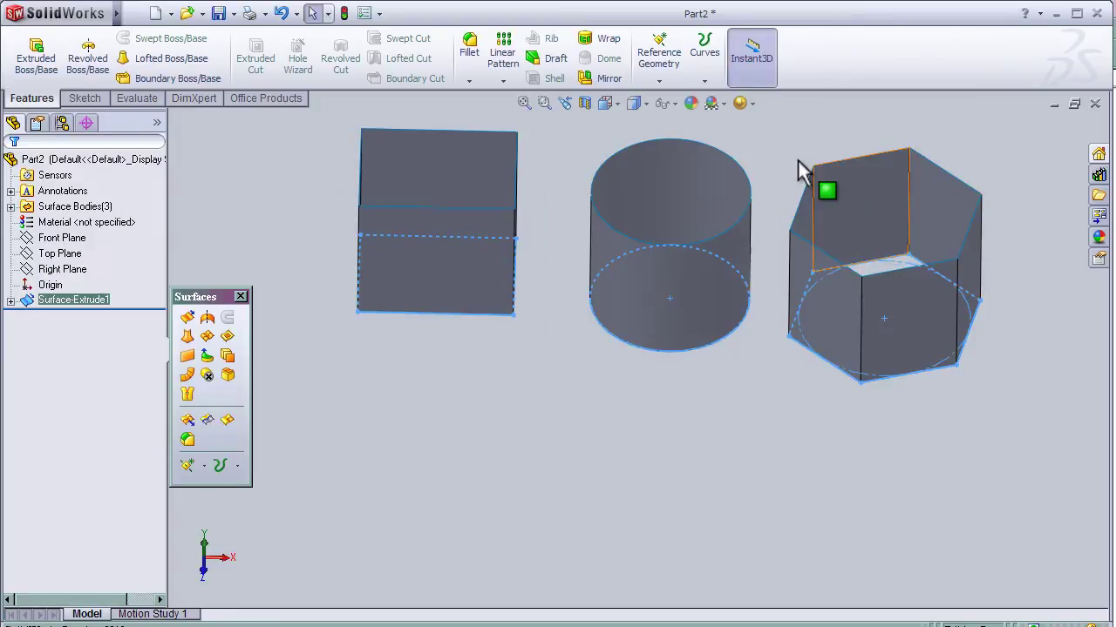
mouse_move(785, 166)
middle_down()
mouse_move(786, 183)
mouse_move(797, 169)
mouse_move(799, 183)
middle_up()
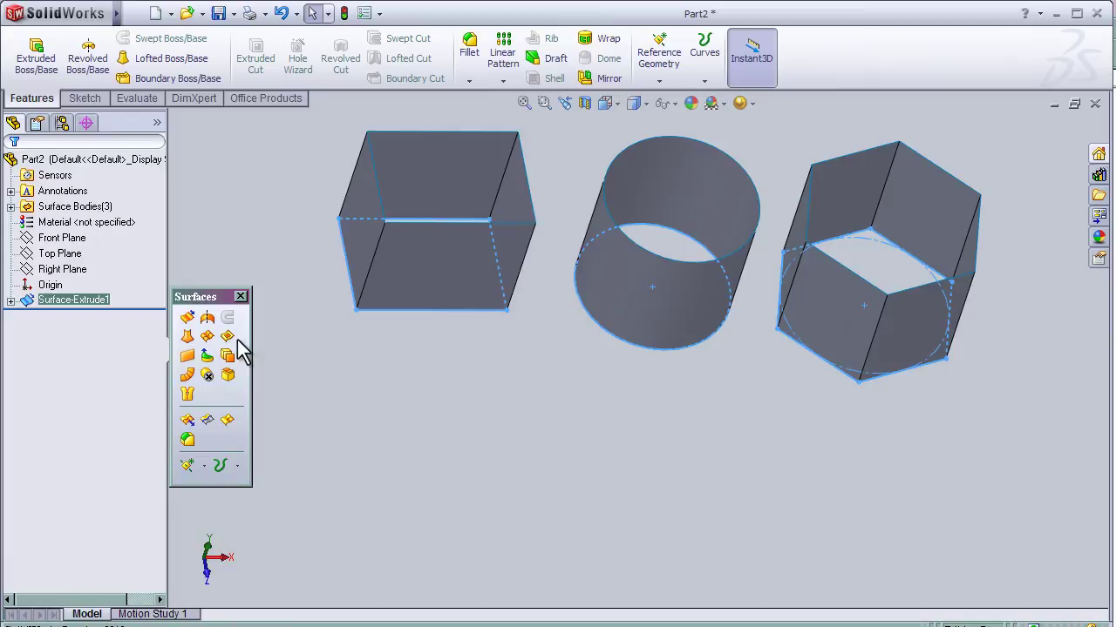
Cap the rectangular box's opening with a planar surface bounded by its four top edges
click(187, 357)
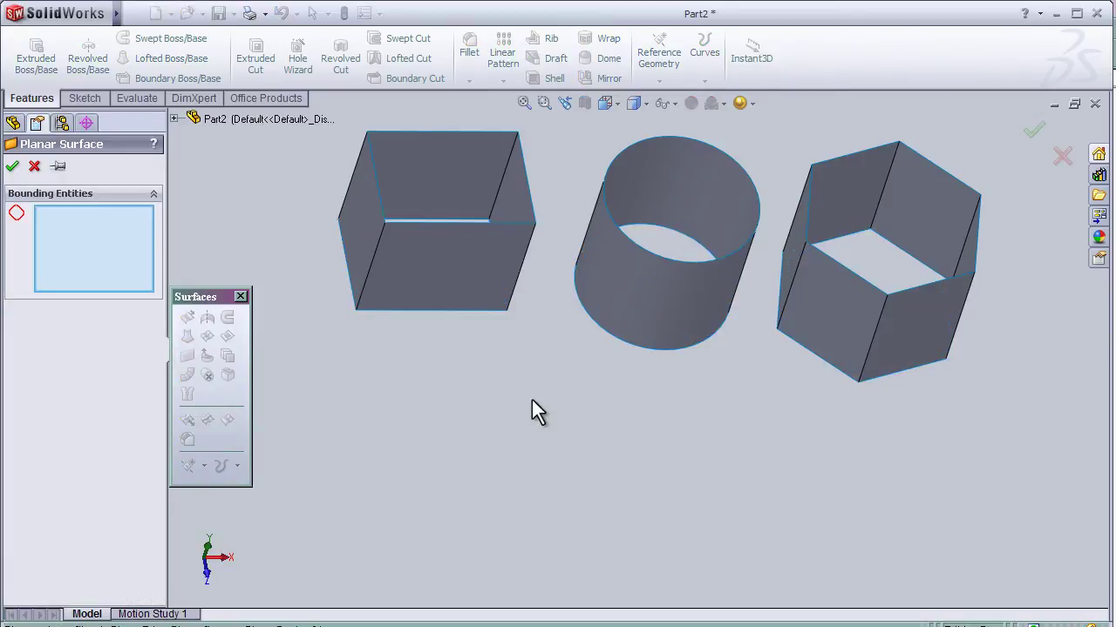
middle_drag(532, 401, 508, 435)
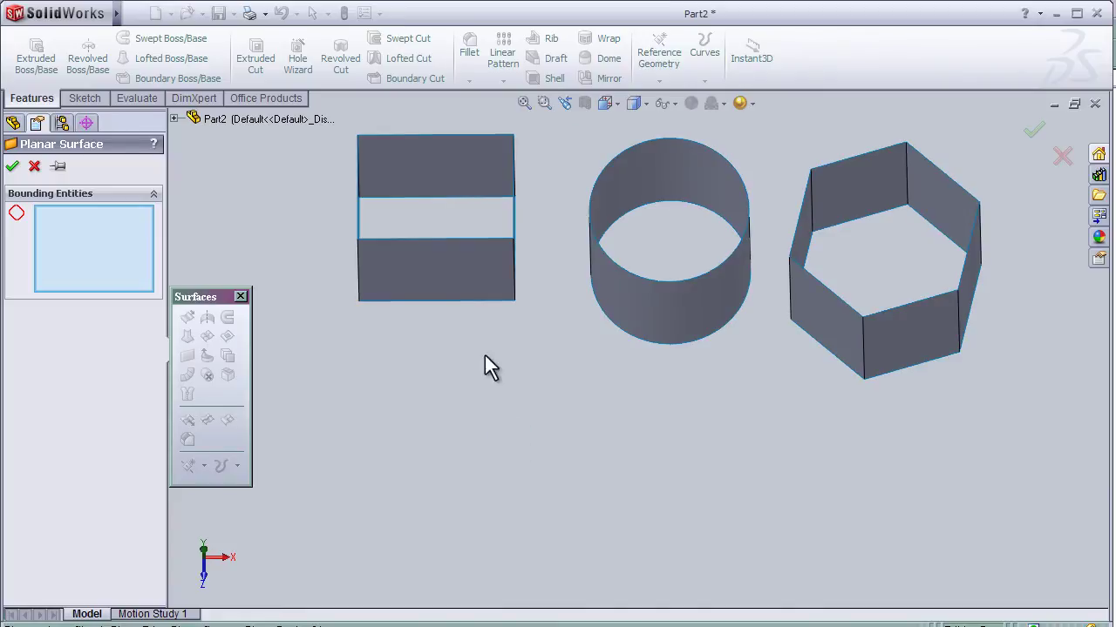
click(359, 209)
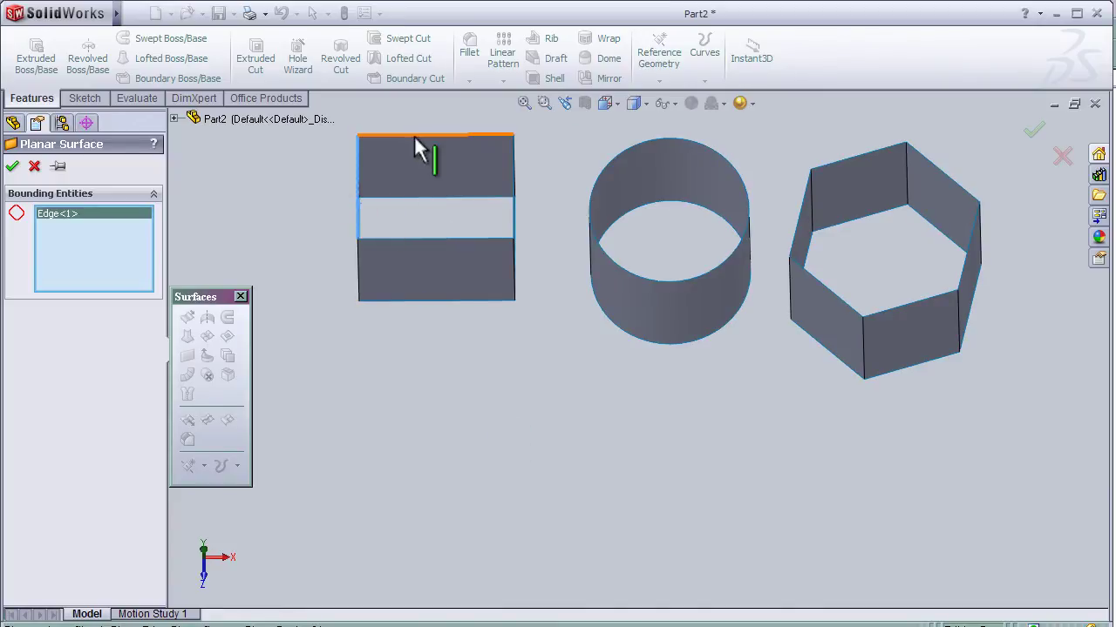
click(414, 135)
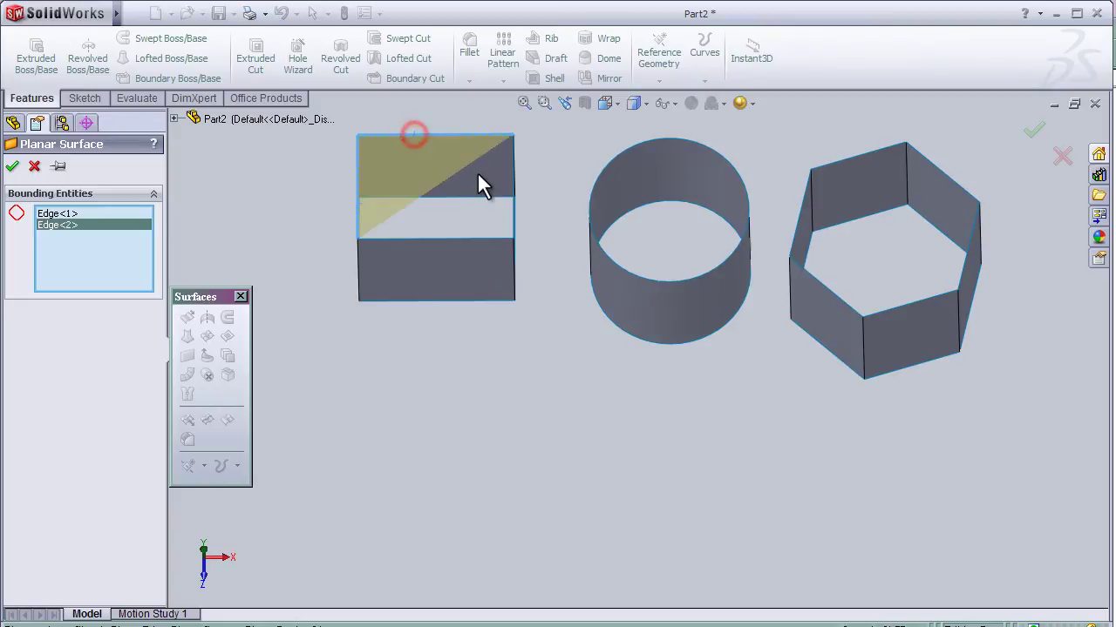
click(514, 210)
click(480, 239)
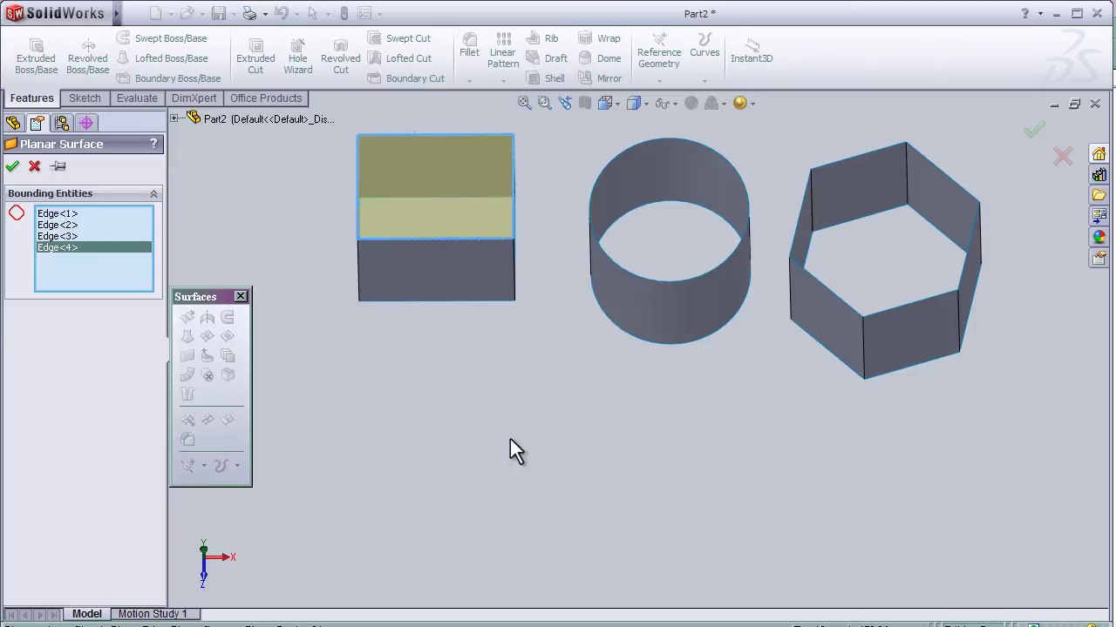
middle_drag(510, 443, 523, 449)
click(1029, 131)
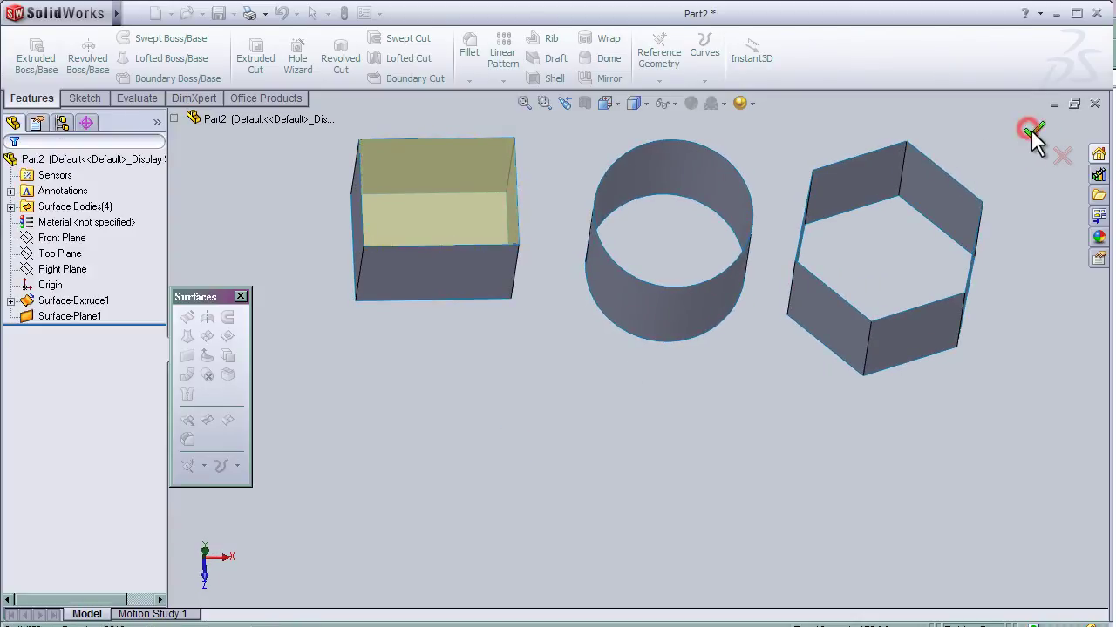
mouse_move(446, 361)
middle_down()
mouse_move(443, 375)
mouse_move(456, 375)
middle_up()
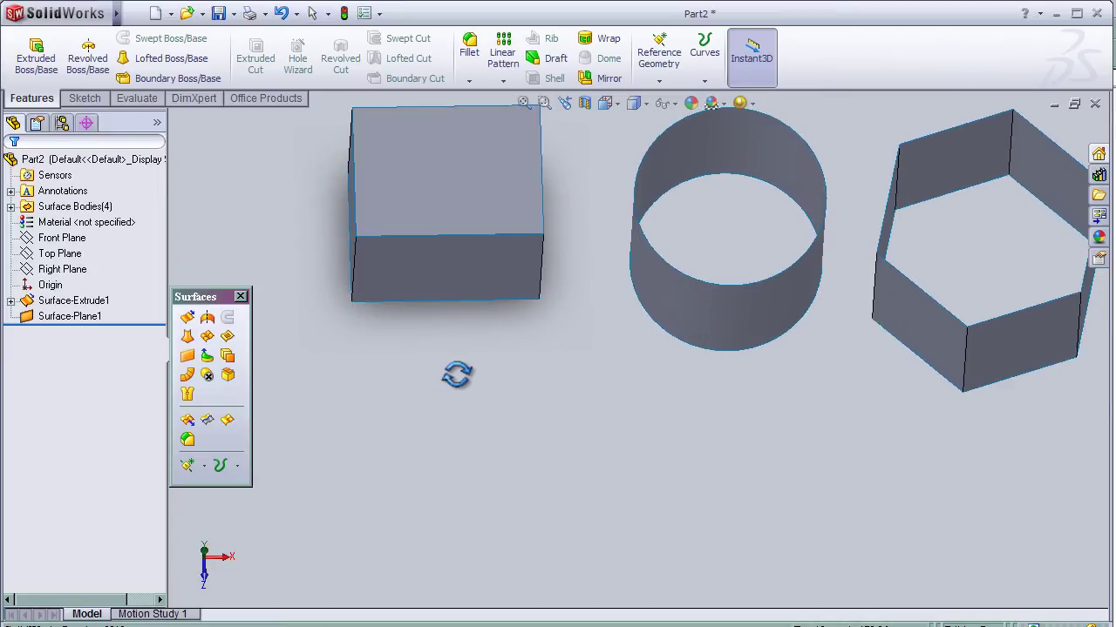
Create a planar surface bounded by the cylinder's top edge and all six hexagon top edges
click(189, 358)
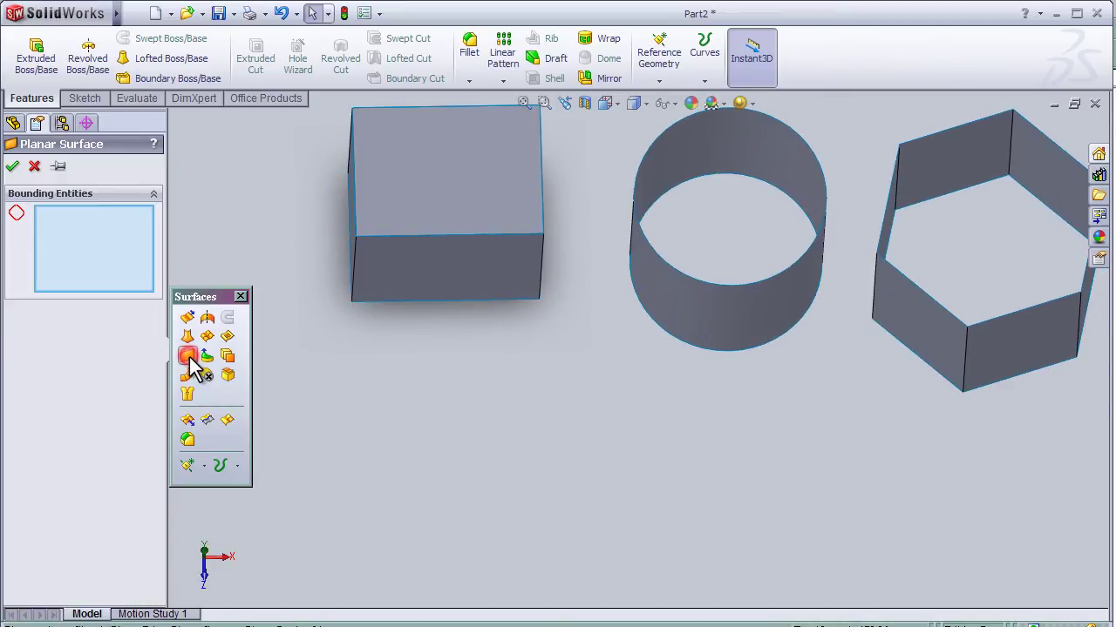
click(710, 282)
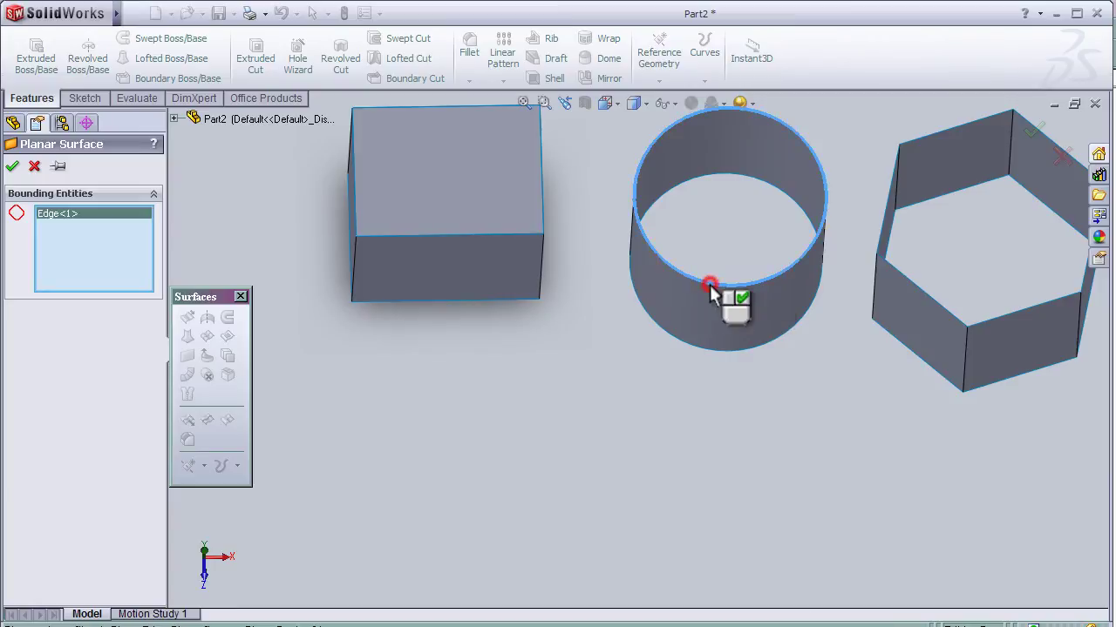
middle_drag(774, 431, 769, 430)
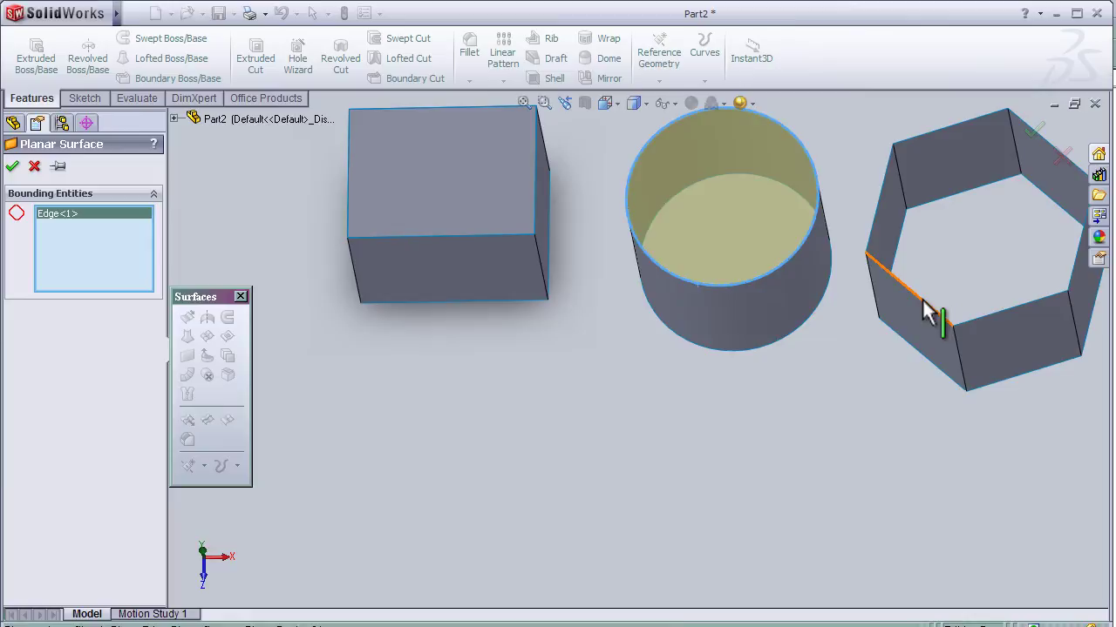
click(922, 301)
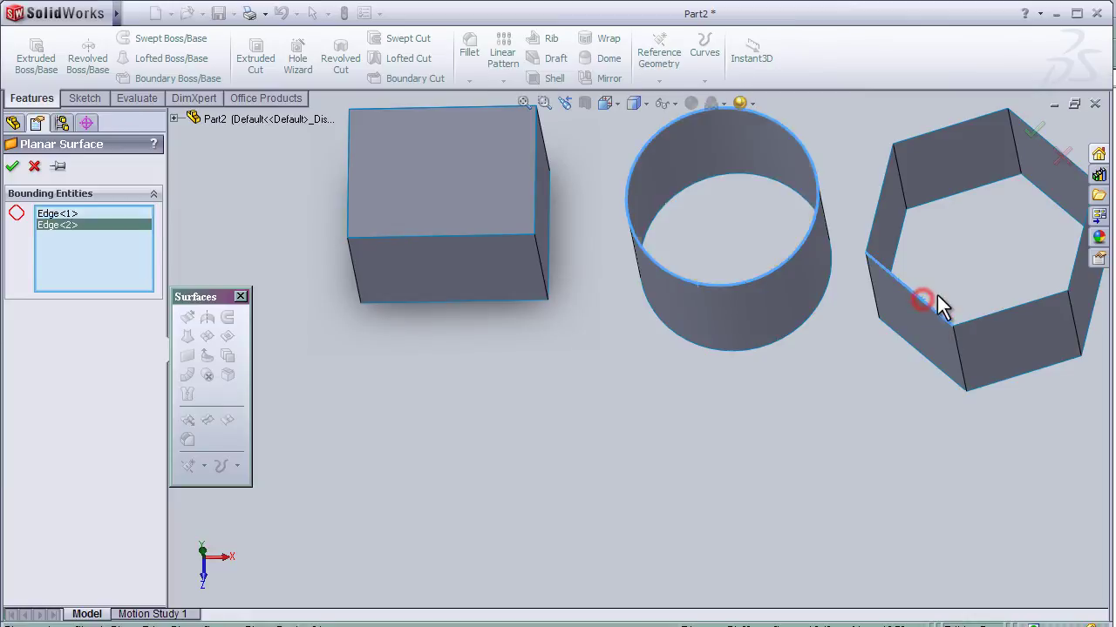
click(879, 195)
click(948, 126)
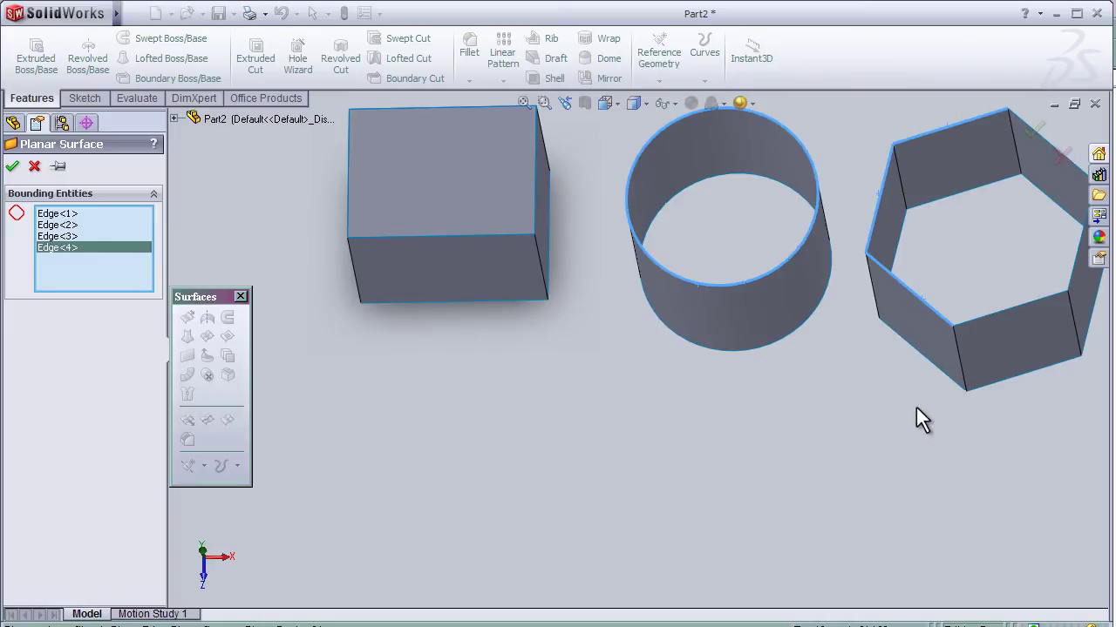
key(z)
click(960, 307)
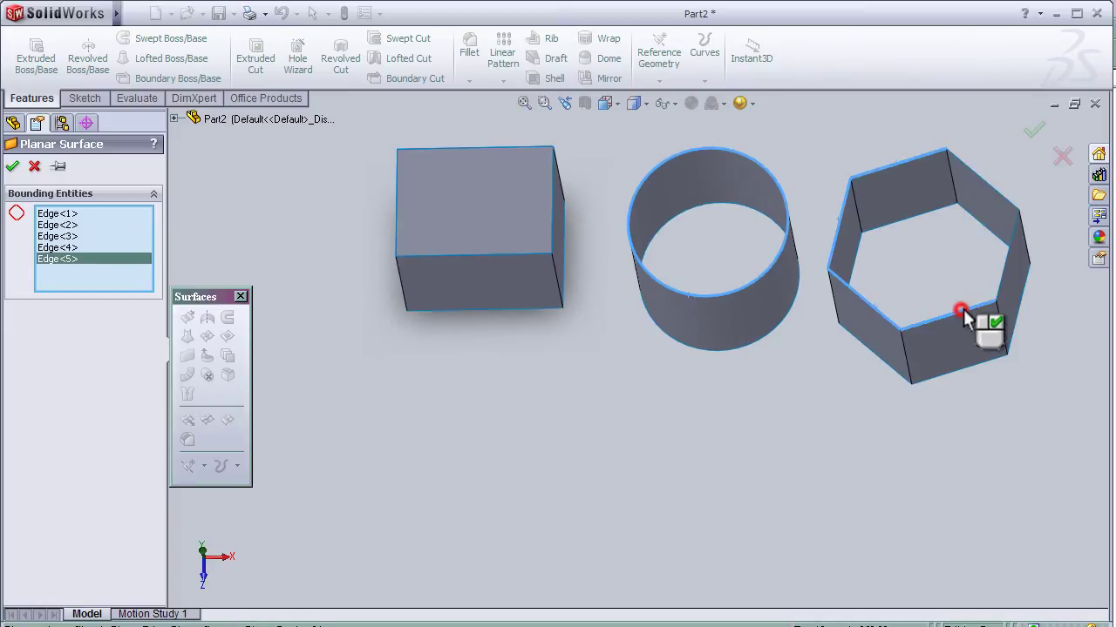
click(1004, 287)
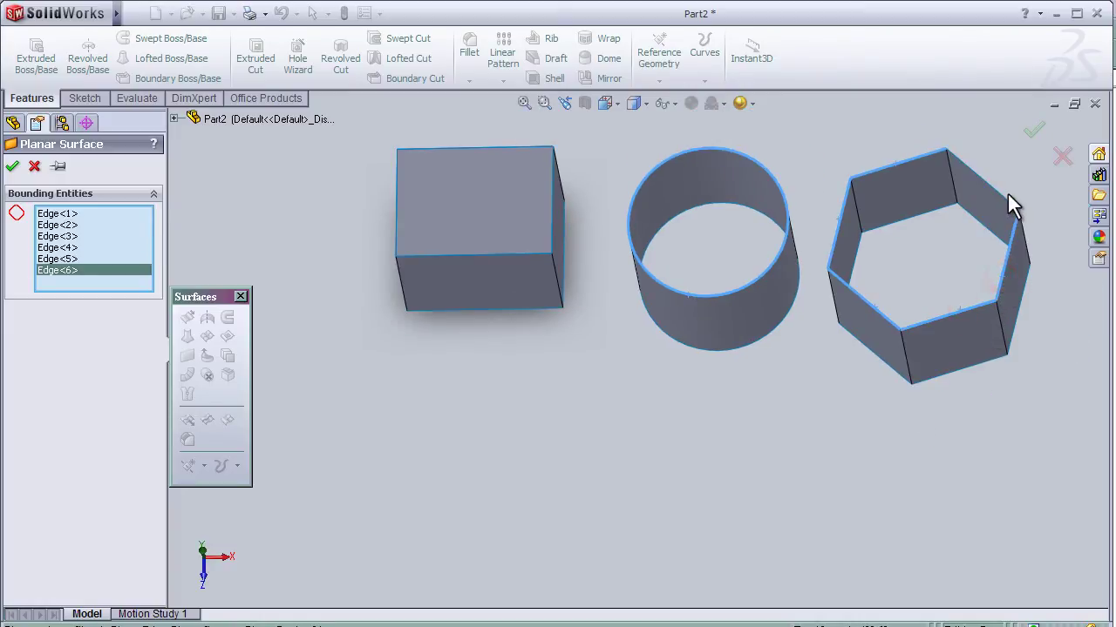
click(1003, 200)
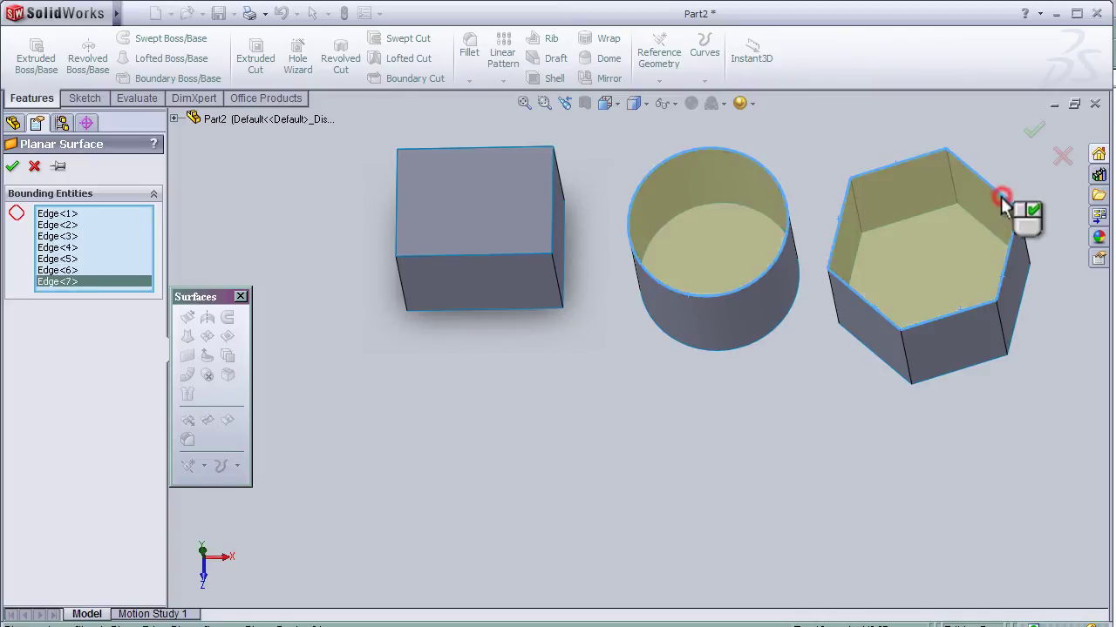
click(1033, 133)
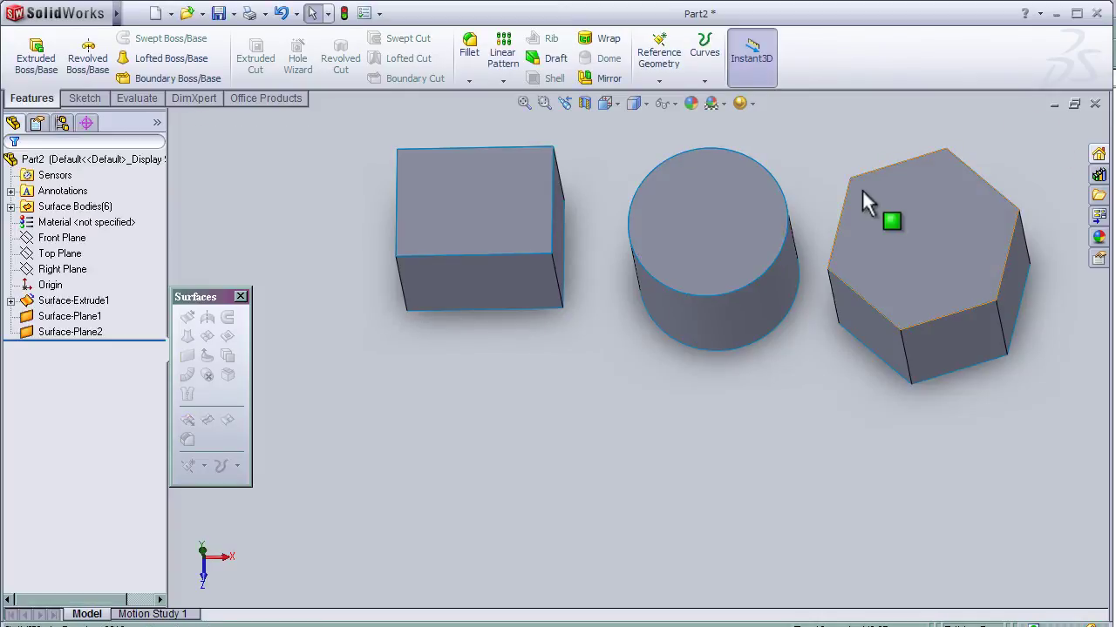
mouse_move(712, 404)
middle_down()
mouse_move(729, 406)
mouse_move(719, 407)
middle_up()
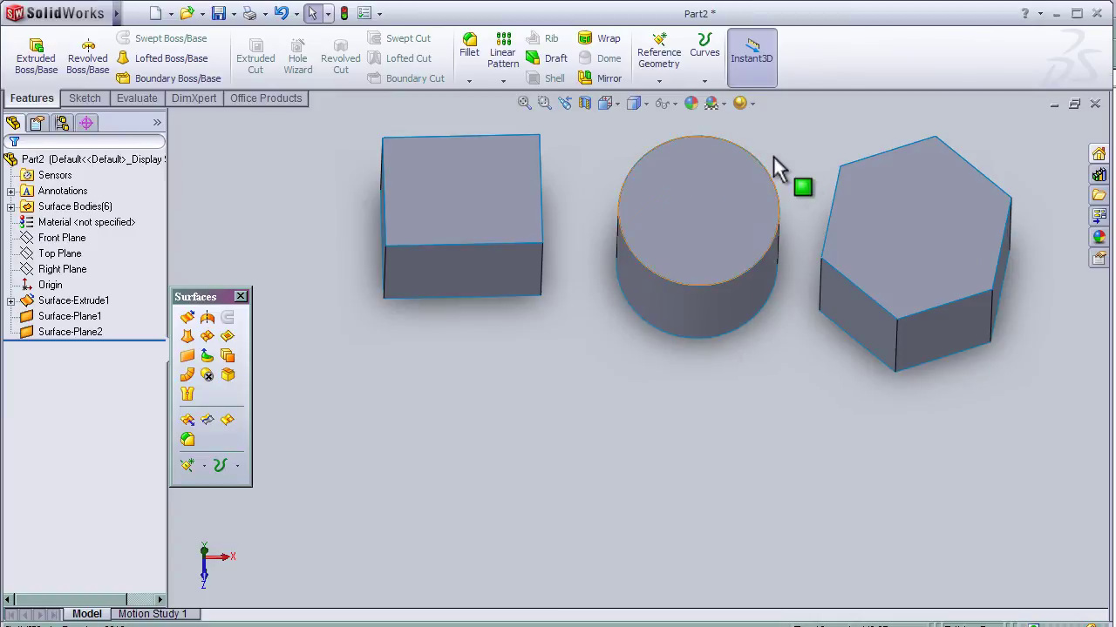
middle_drag(803, 125, 556, 209)
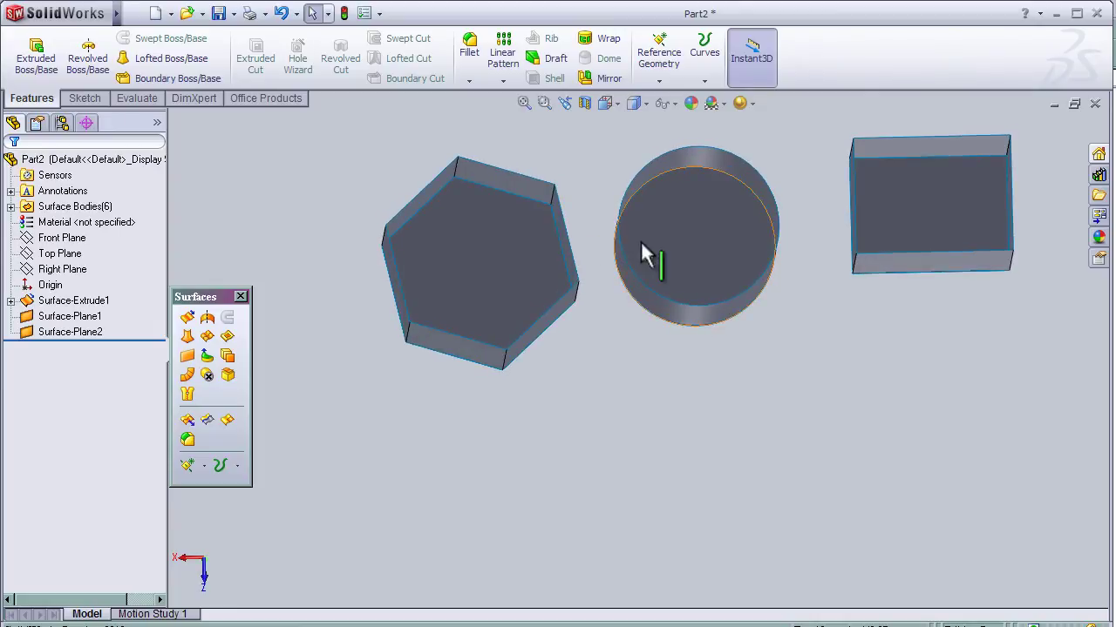
middle_drag(700, 387, 708, 391)
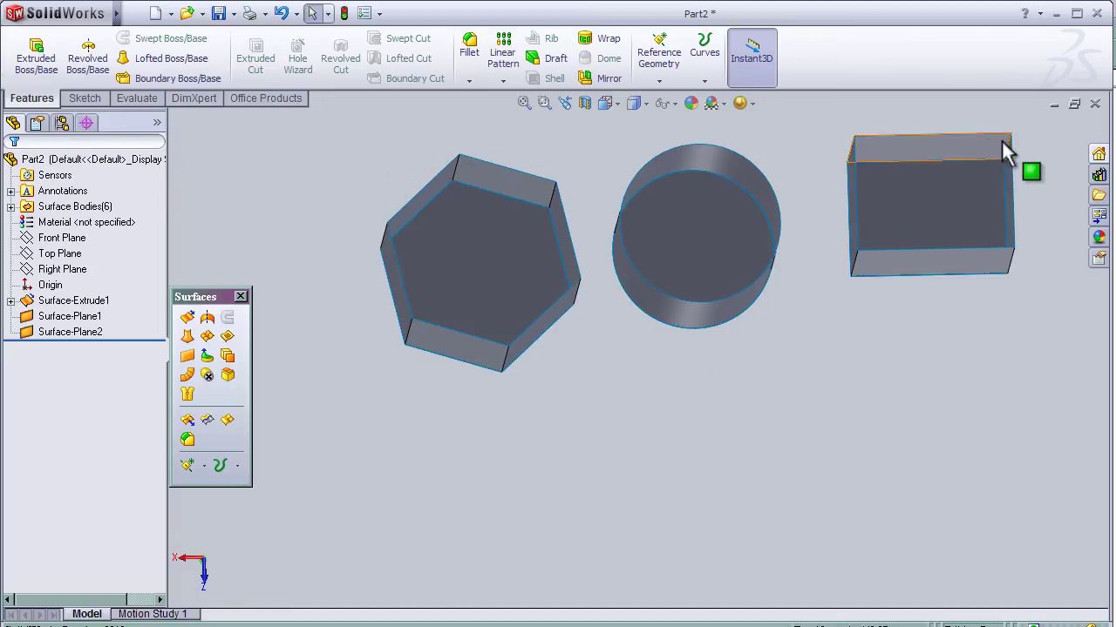
middle_drag(596, 465, 589, 403)
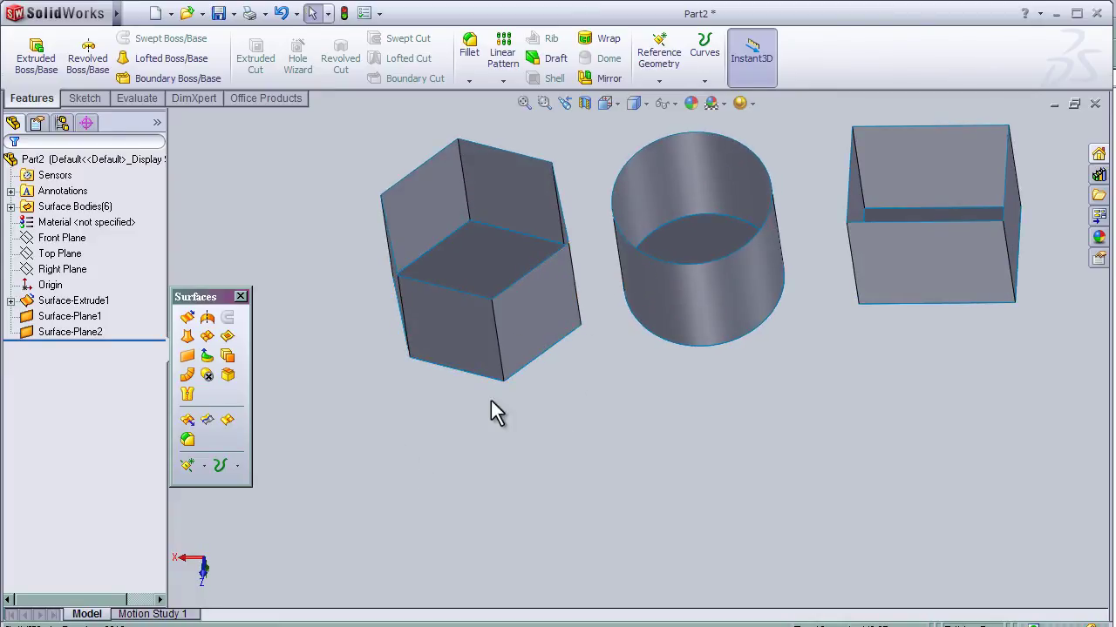
On the Top Plane, viewed Normal To, sketch a corner rectangle enclosing all three shapes
click(75, 254)
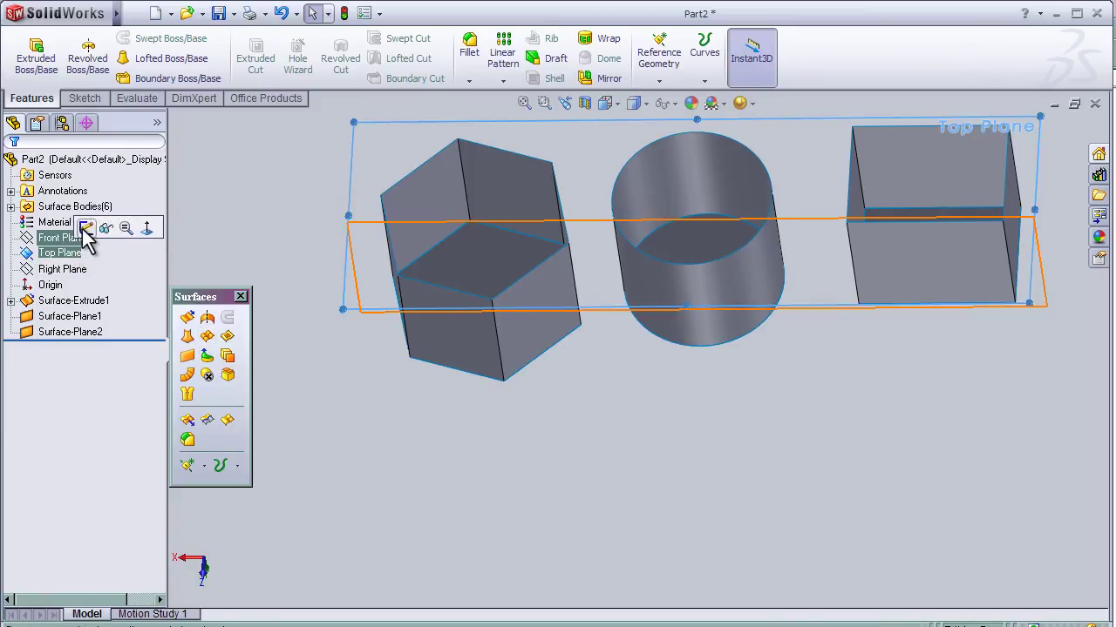
click(85, 225)
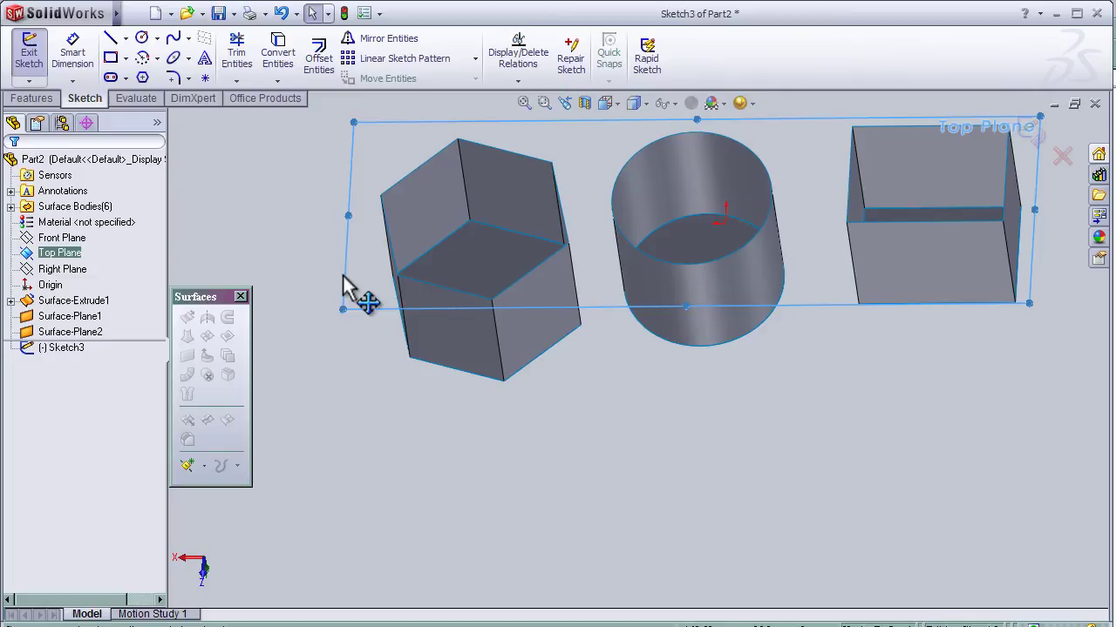
key(space)
click(434, 361)
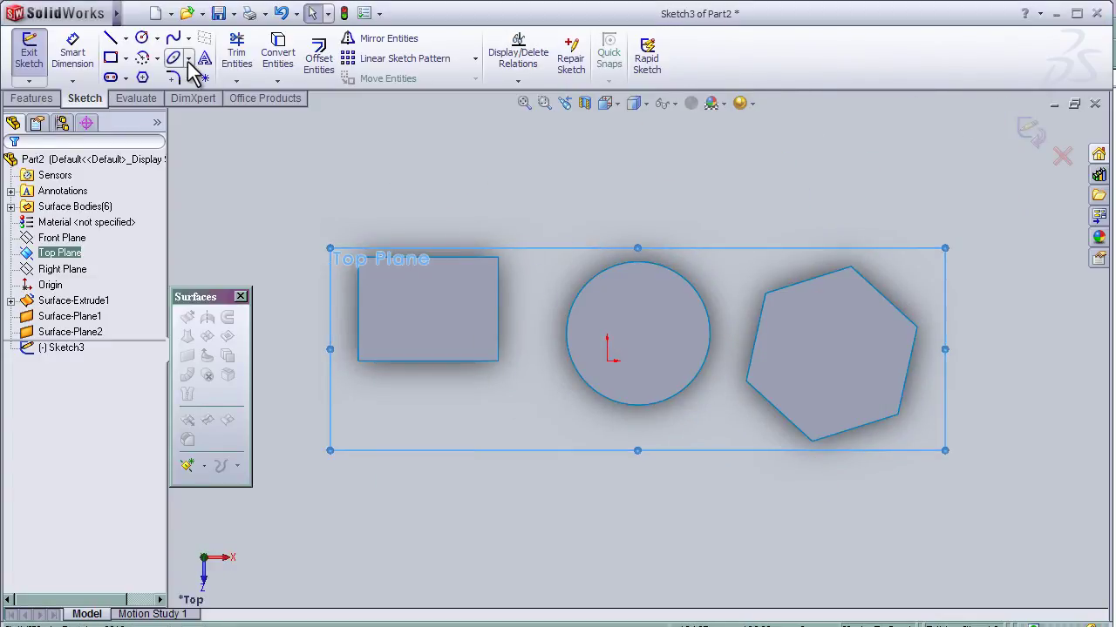
click(111, 59)
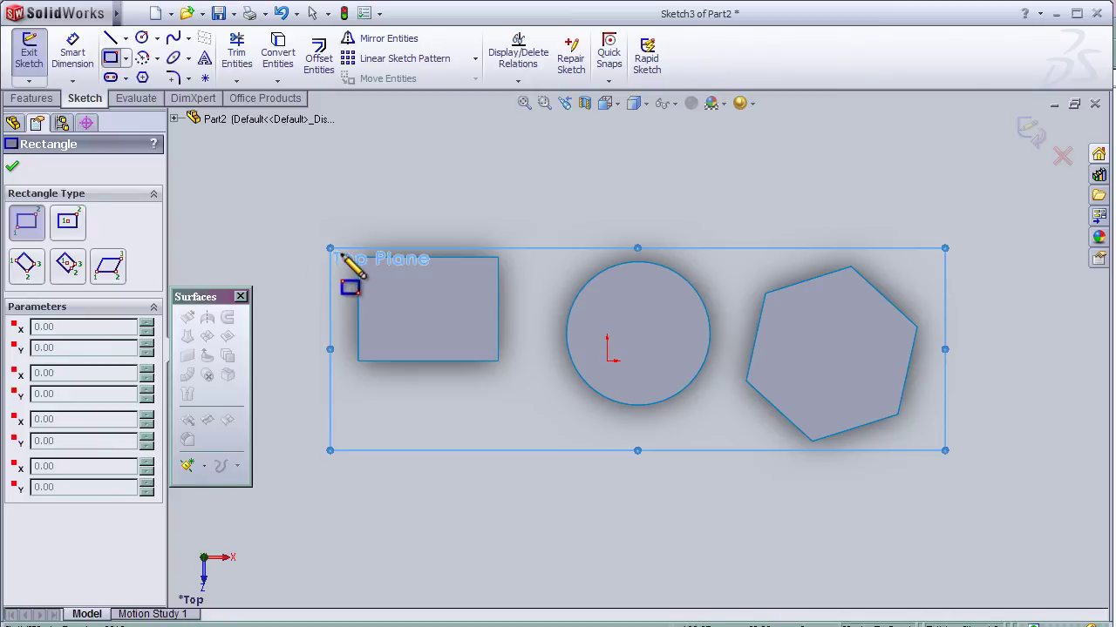
drag(337, 250, 952, 461)
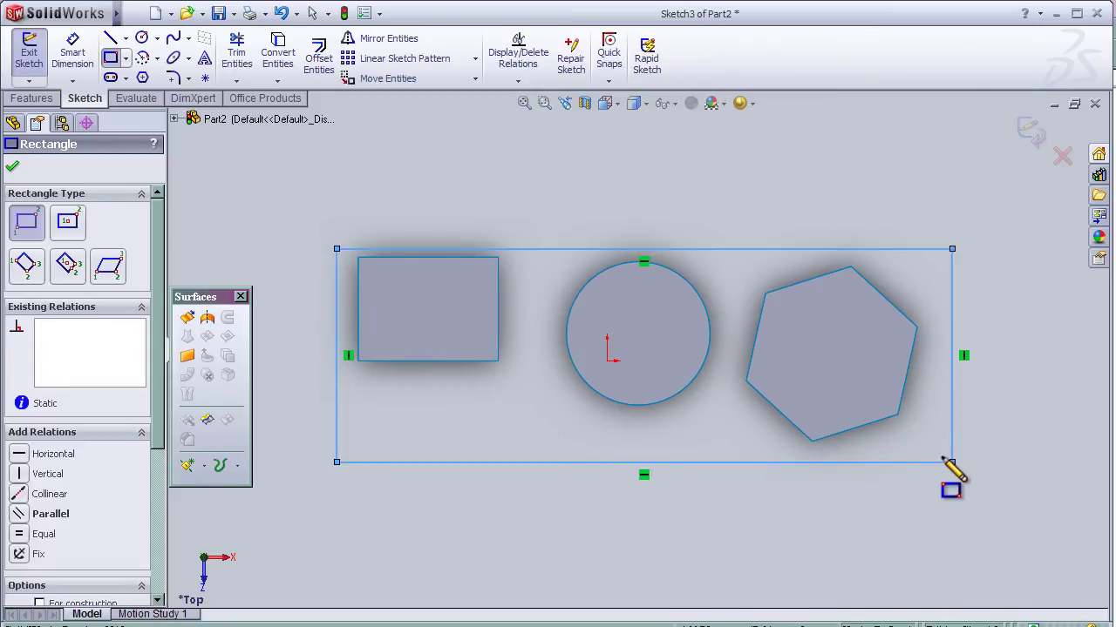
click(1035, 137)
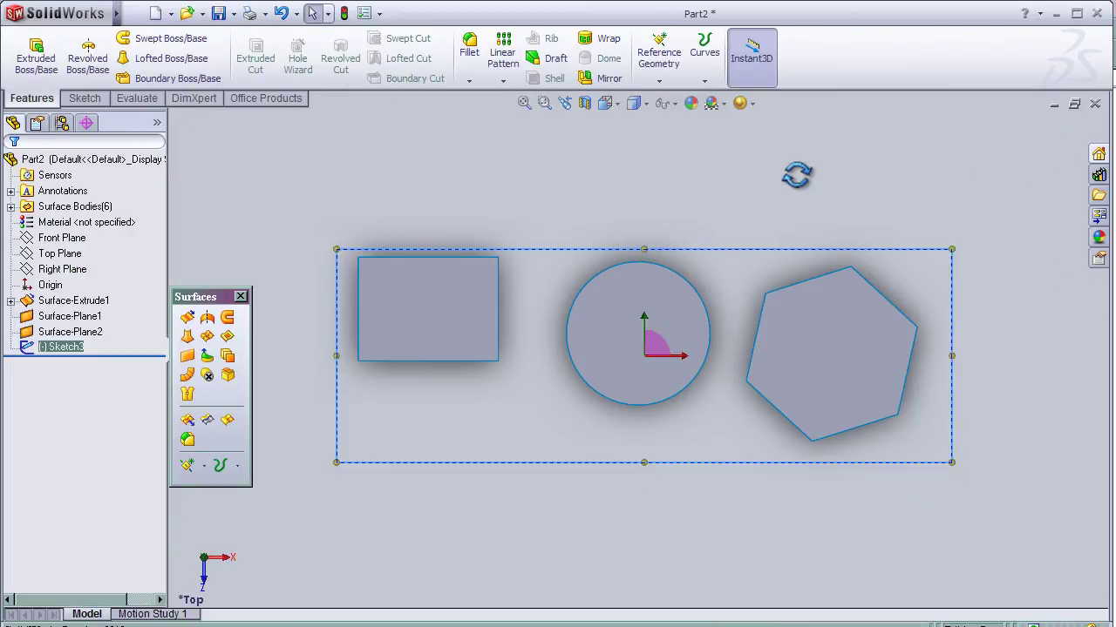
Build a planar surface from Sketch3's rectangle as the base sheet under all three shapes
middle_drag(797, 175, 567, 164)
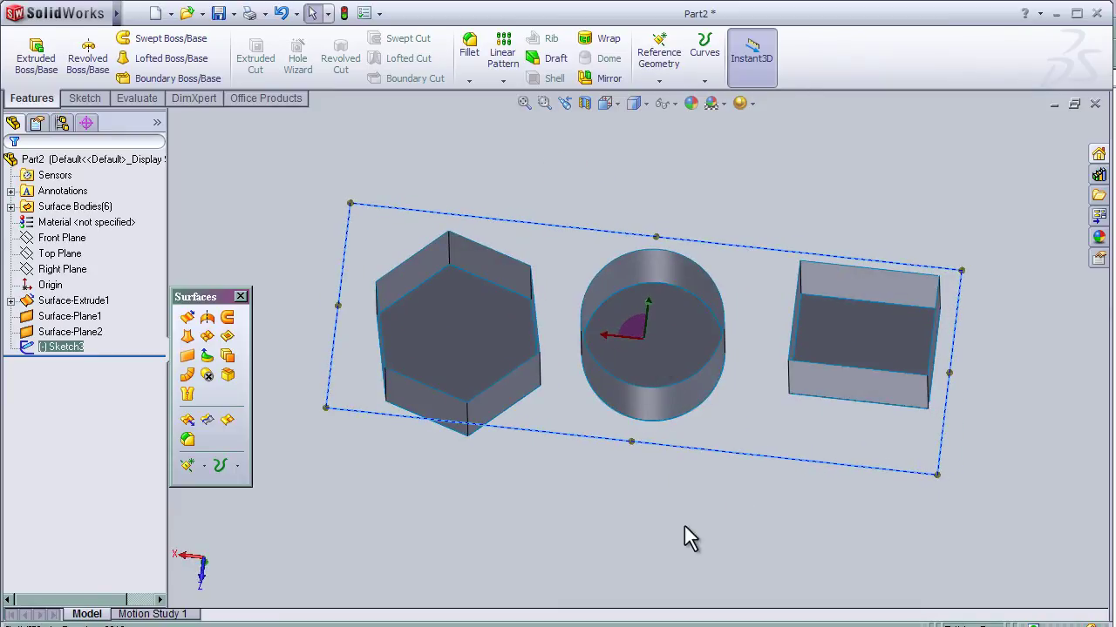
click(188, 357)
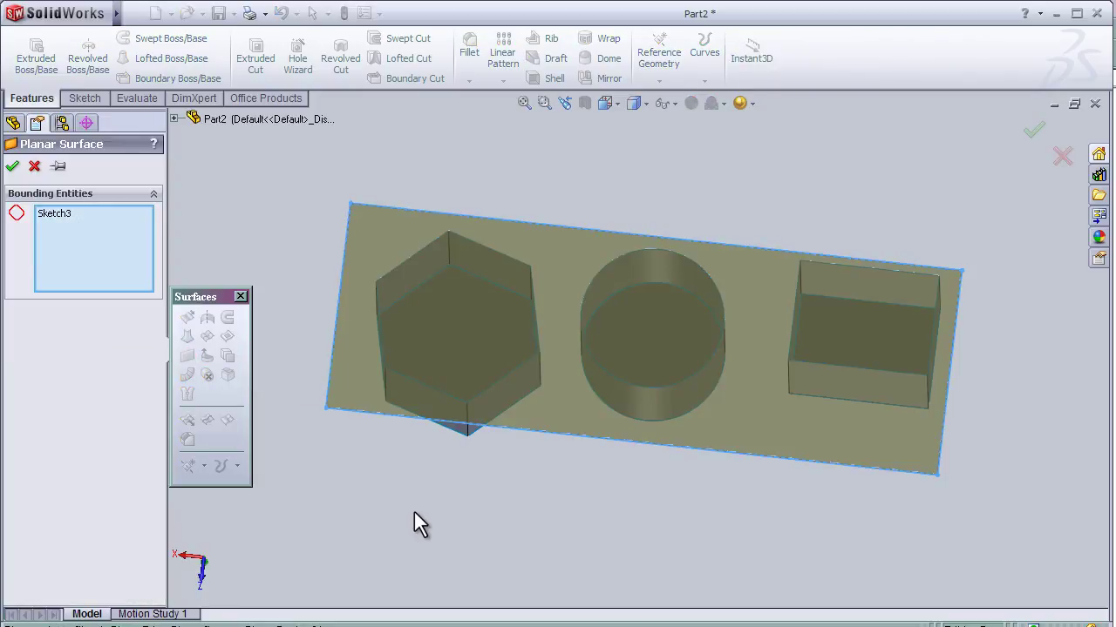
mouse_move(421, 515)
middle_down()
mouse_move(418, 320)
mouse_move(405, 452)
mouse_move(417, 437)
middle_up()
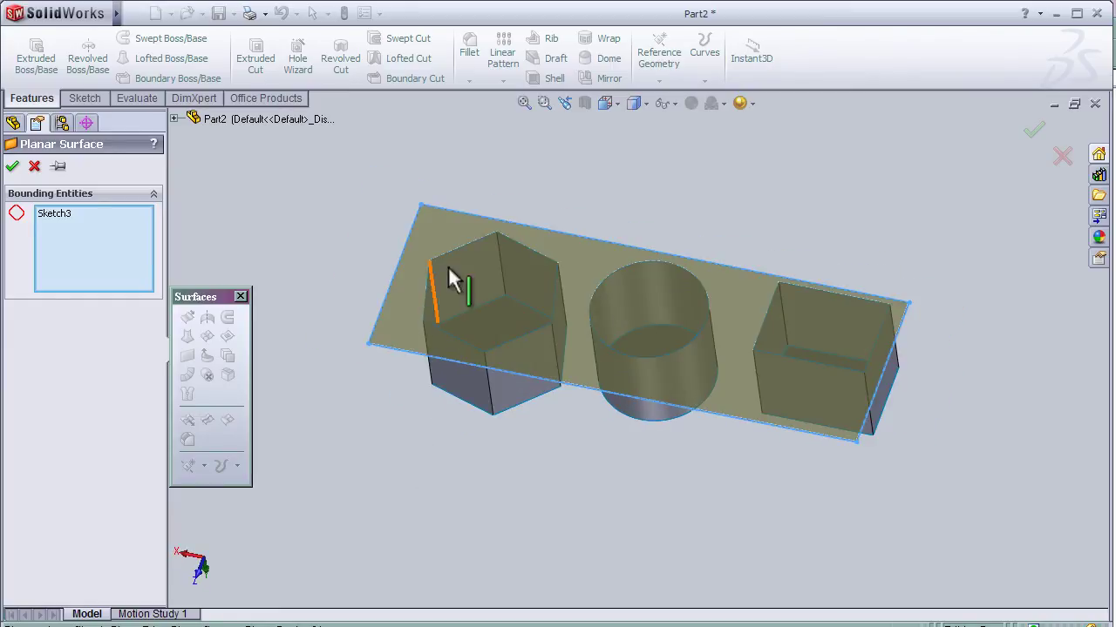
click(1035, 131)
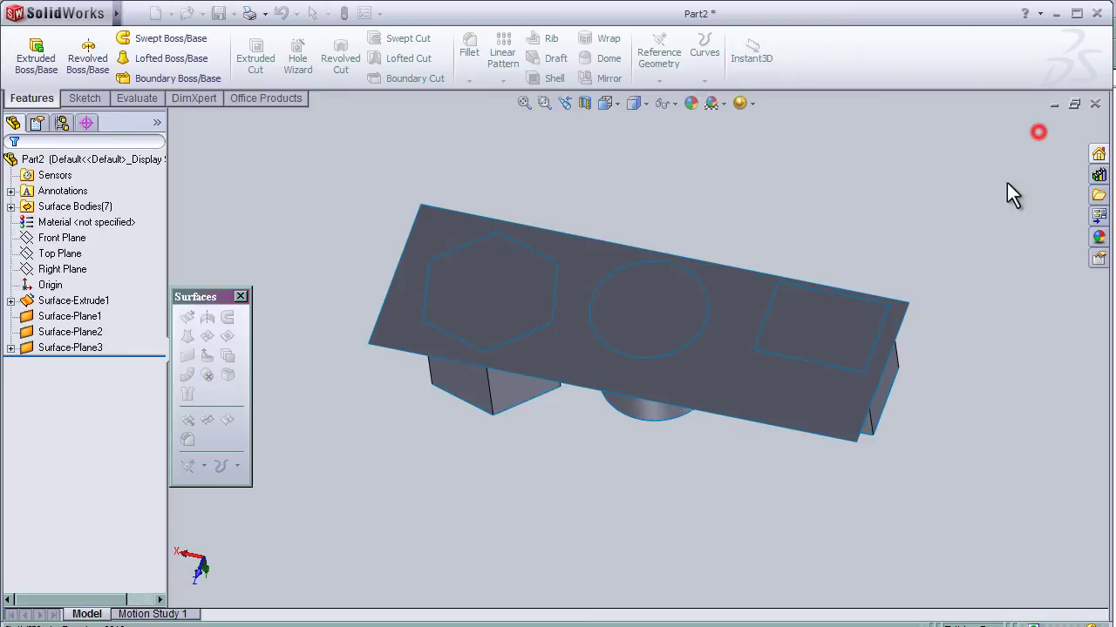
middle_drag(681, 483, 578, 453)
key(space)
click(626, 446)
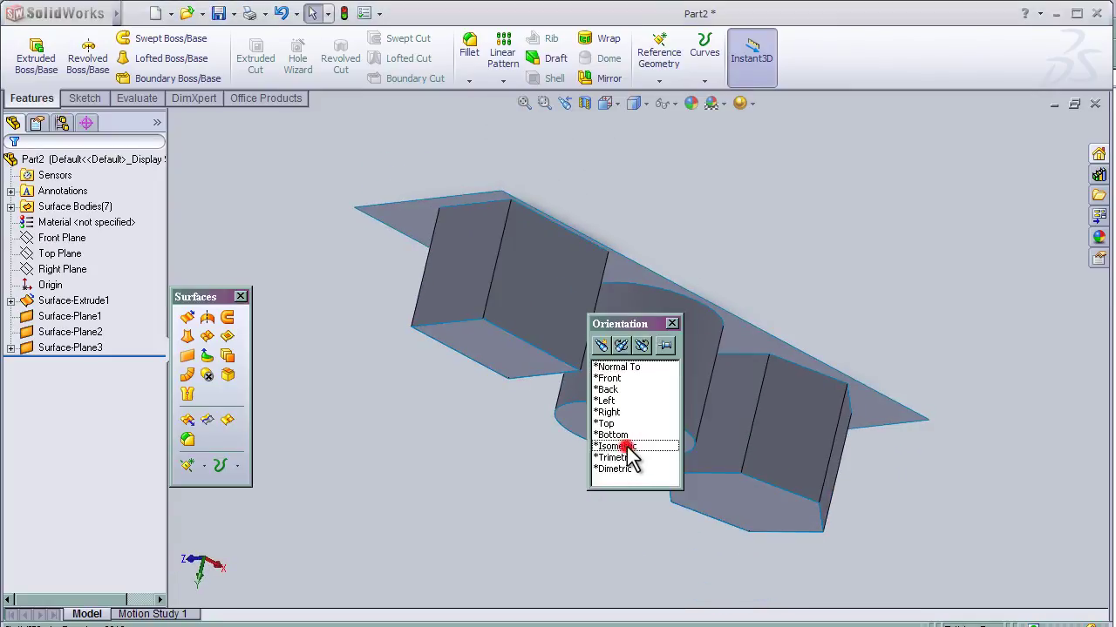
middle_drag(808, 247, 808, 284)
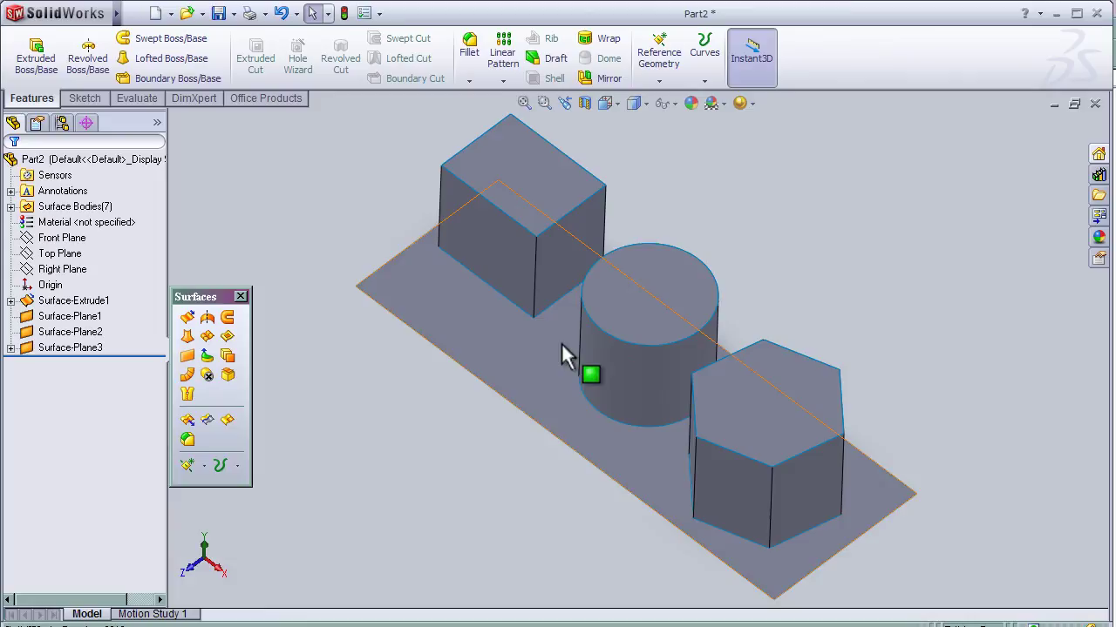